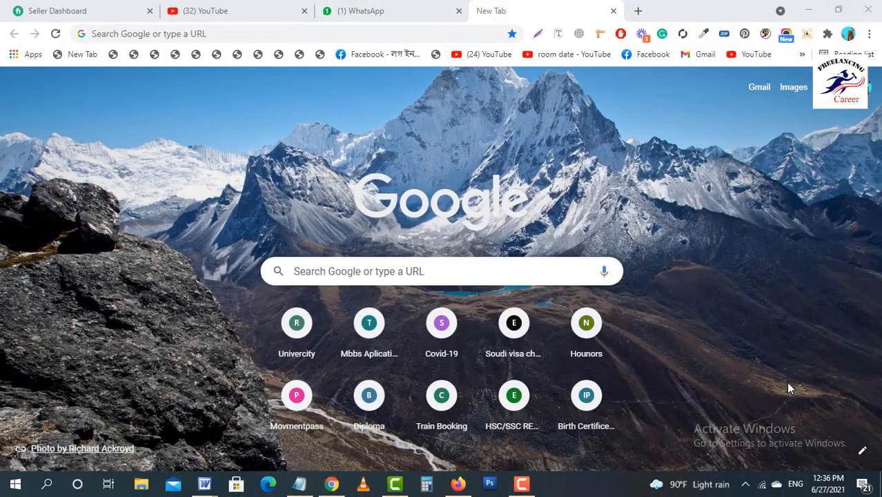
Load the freelancer website's home page from its domain.
{"action": "left_click", "coordinate": [275, 30]}
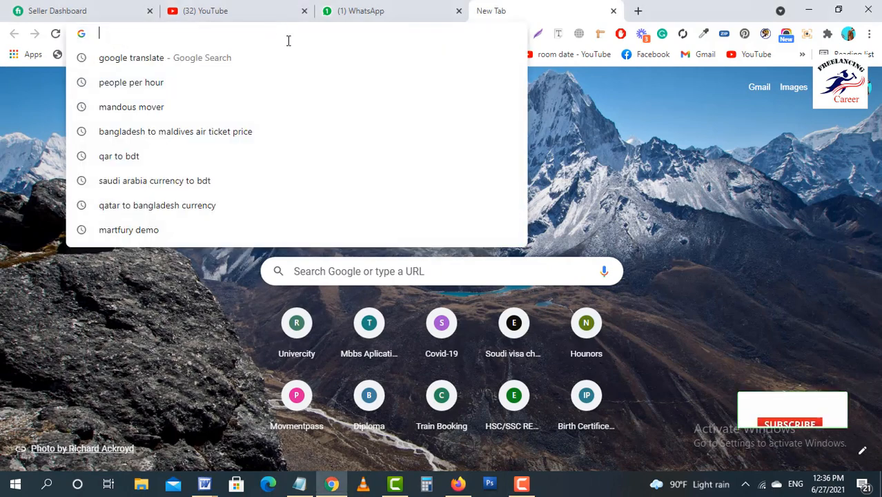
{"action": "type", "text": "fr"}
{"action": "key", "text": "Return"}
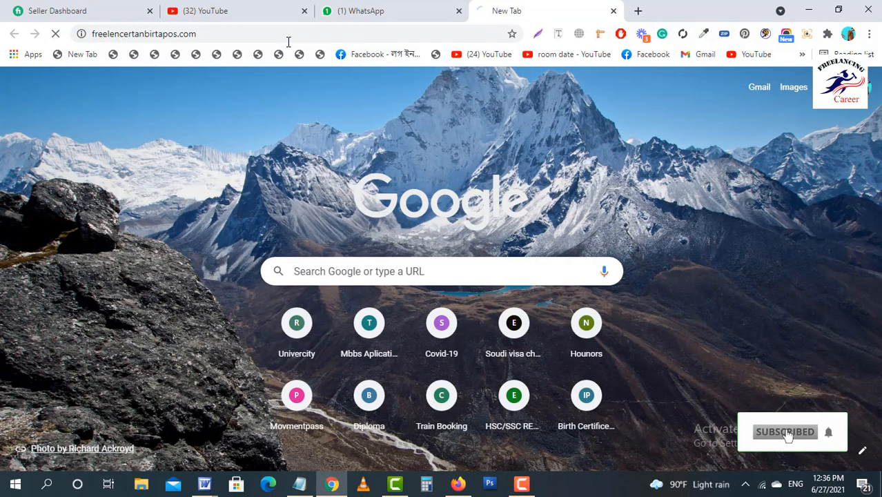
{"action": "left_click", "coordinate": [280, 32]}
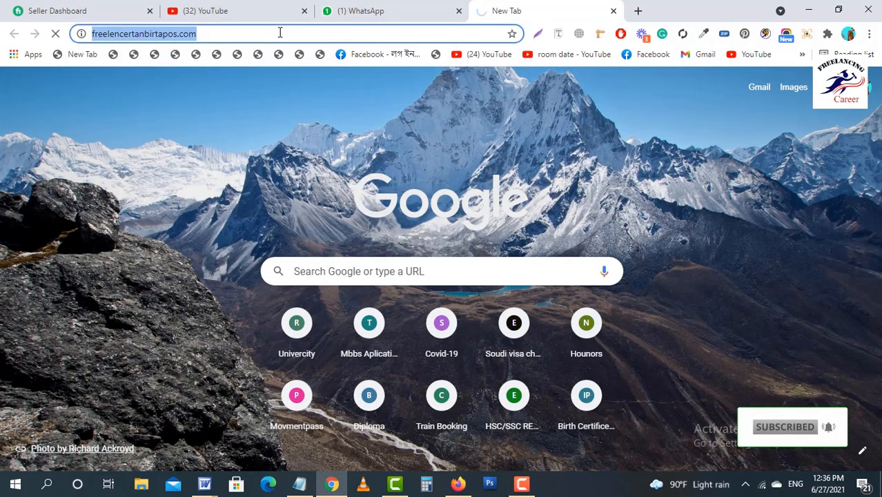
{"action": "left_click", "coordinate": [279, 32]}
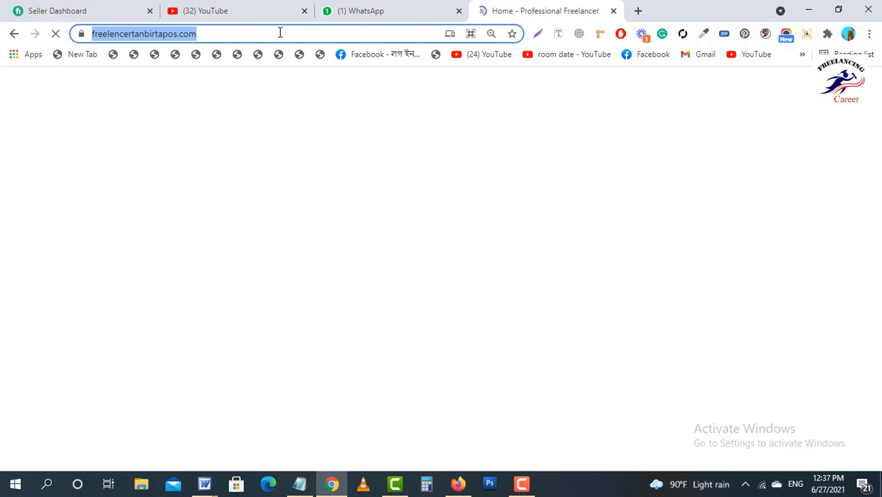
Open the website's /cpanel address and log in with the saved credentials, using the entrance for users behind a firewall.
{"action": "type", "text": "/cp"}
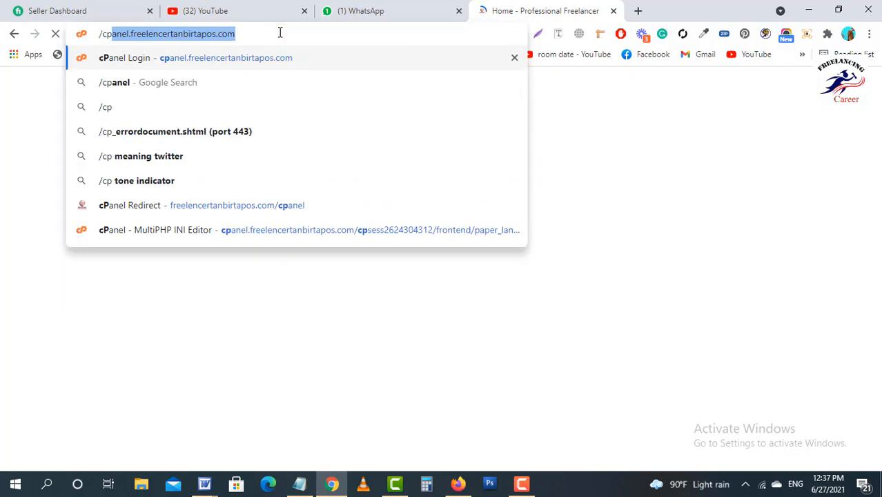
{"action": "key", "text": "ctrl+a"}
{"action": "type", "text": "fr"}
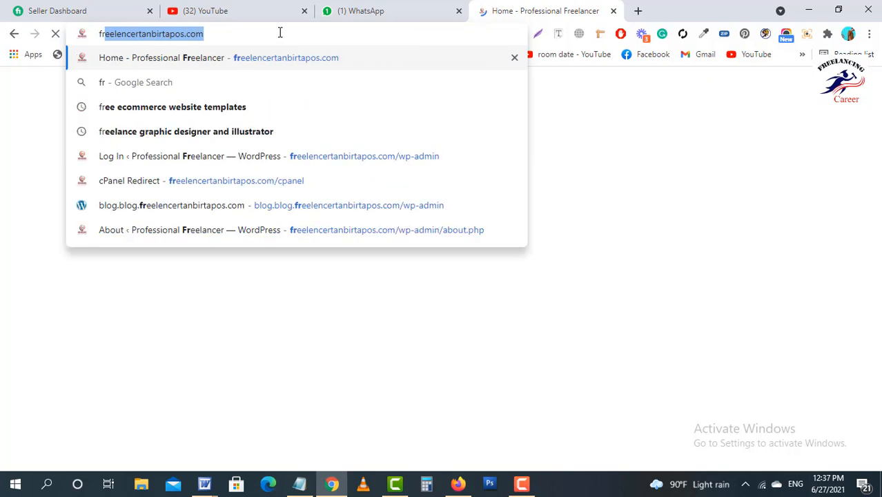
{"action": "key", "text": "Right"}
{"action": "type", "text": "/"}
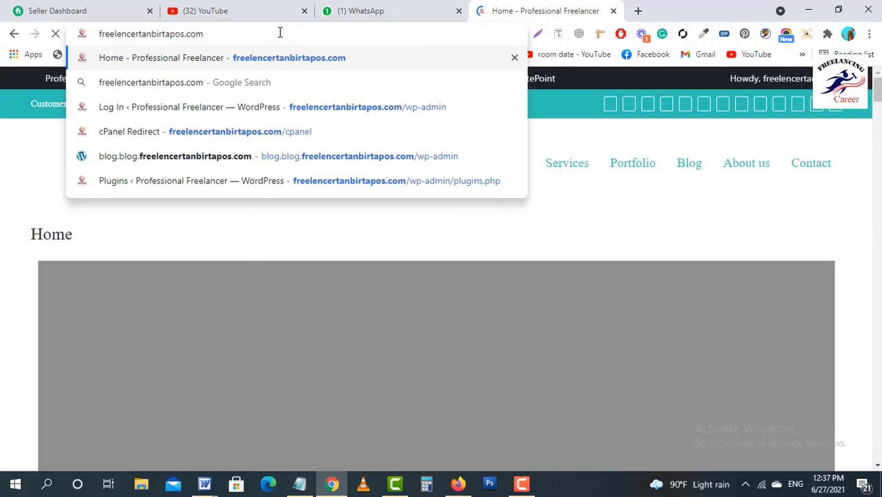
{"action": "type", "text": "cp"}
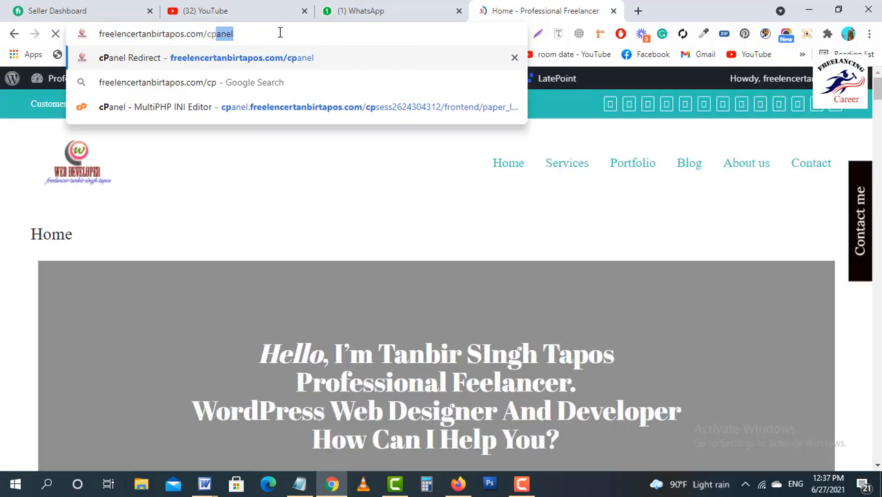
{"action": "key", "text": "Return"}
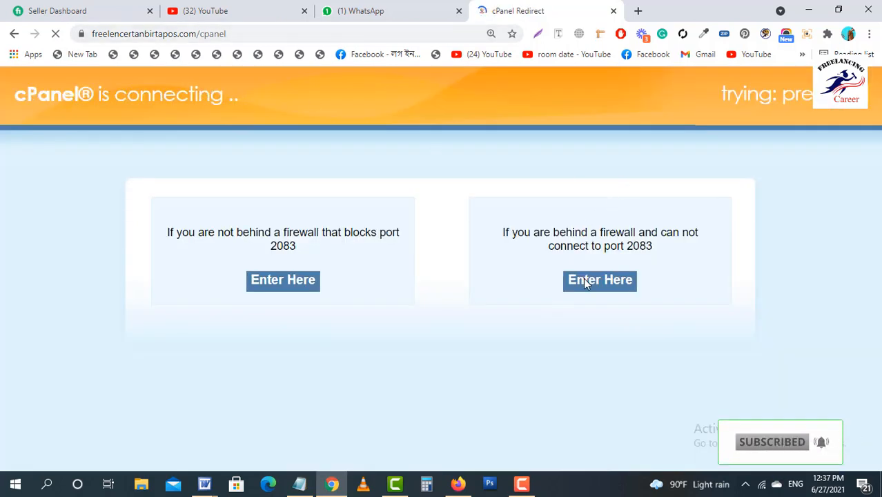
{"action": "left_click", "coordinate": [586, 283]}
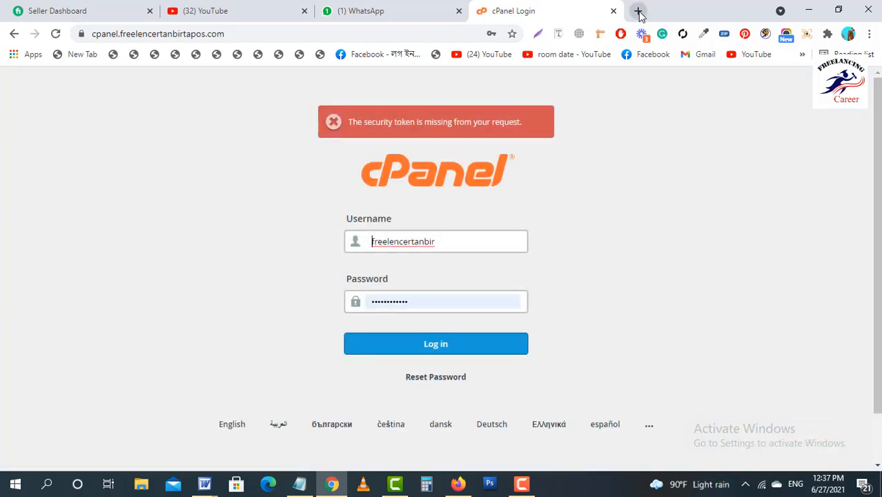
{"action": "left_click", "coordinate": [442, 345]}
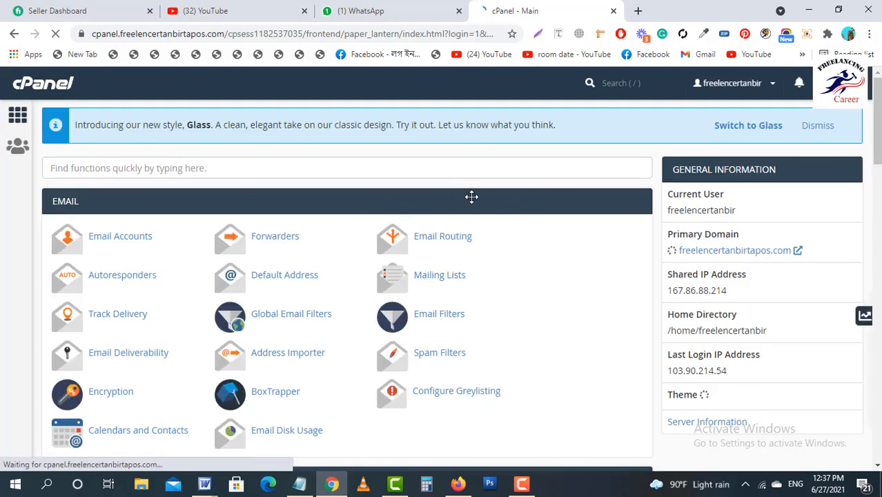
Open the freelancer website's home page in a new browser tab.
{"action": "left_click", "coordinate": [636, 10]}
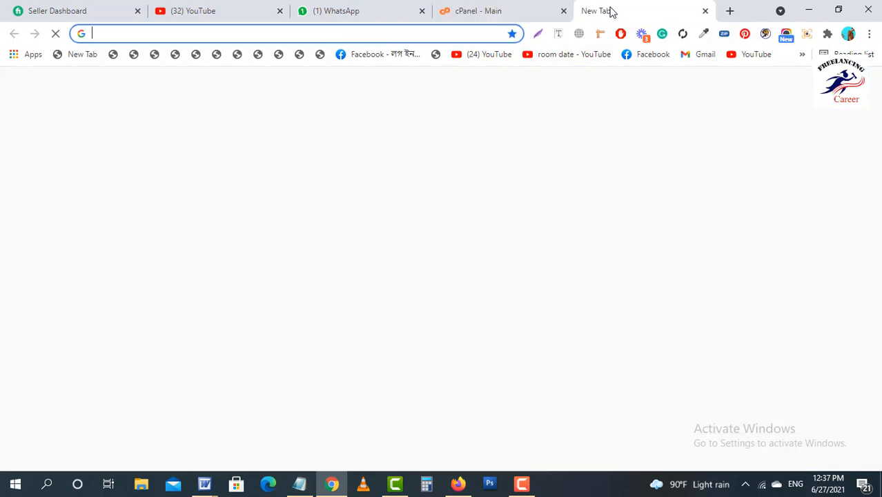
{"action": "type", "text": "fr"}
{"action": "key", "text": "Return"}
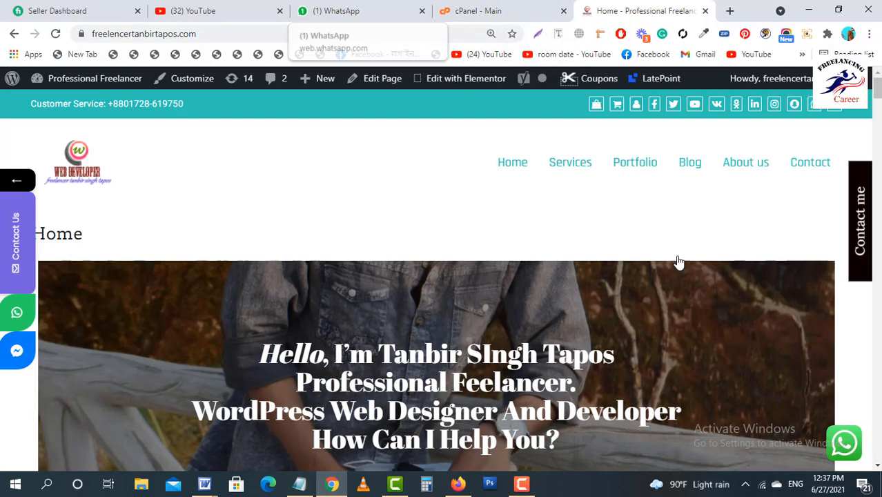
Return to cPanel and open the Subdomains tool in the Domains section.
{"action": "left_click", "coordinate": [509, 9]}
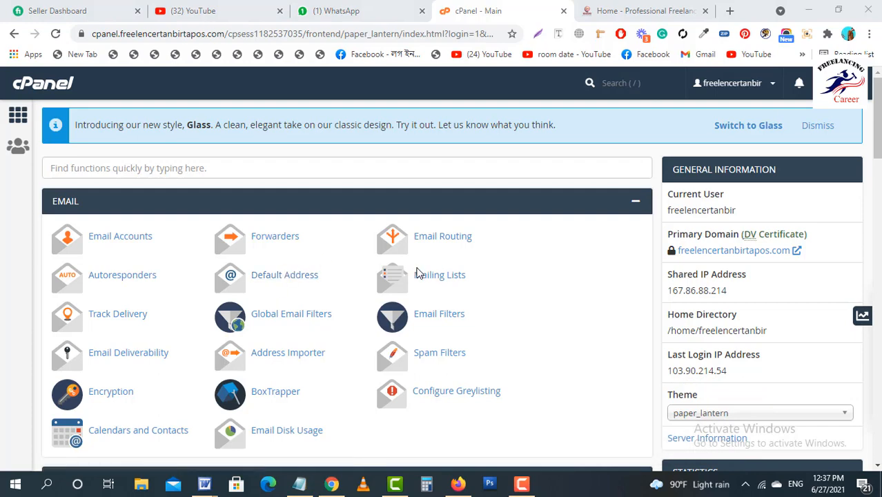
{"action": "scroll", "coordinate": [393, 279], "scroll_direction": "down", "scroll_amount": 4}
{"action": "scroll", "coordinate": [394, 279], "scroll_direction": "down", "scroll_amount": 2}
{"action": "scroll", "coordinate": [392, 273], "scroll_direction": "down", "scroll_amount": 2}
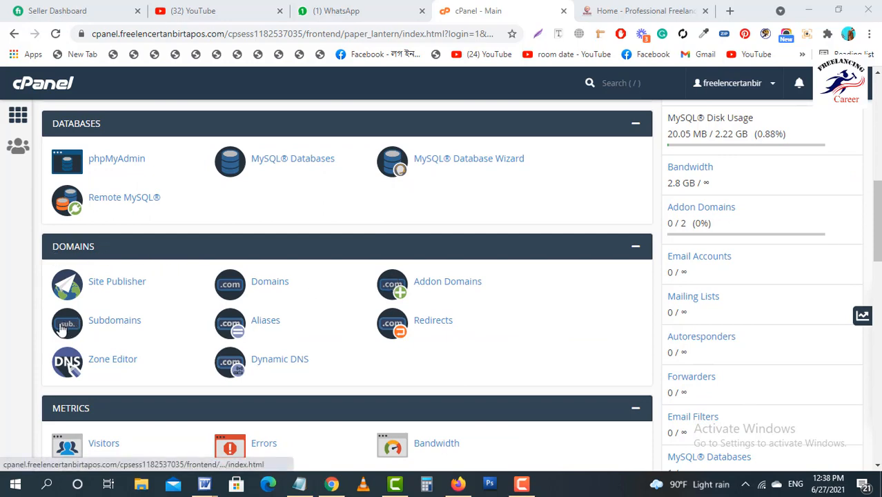
{"action": "left_click", "coordinate": [103, 330]}
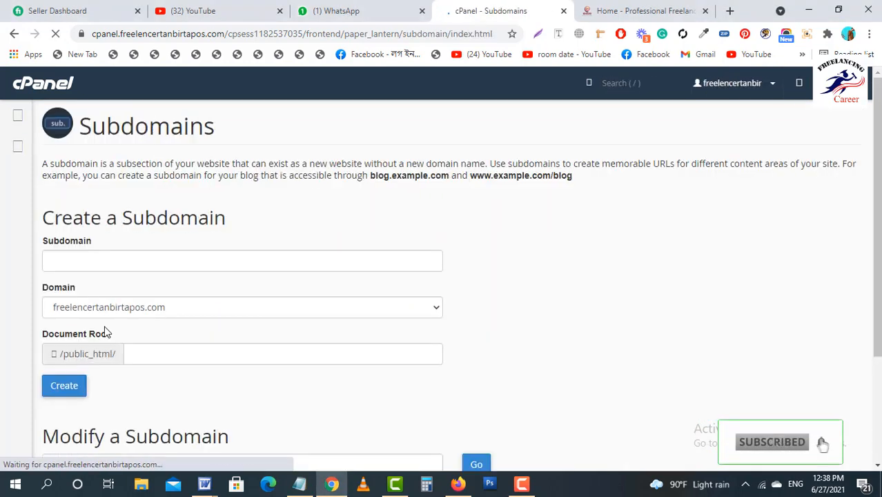
Enter blog as the name of the new subdomain.
{"action": "left_click", "coordinate": [260, 268]}
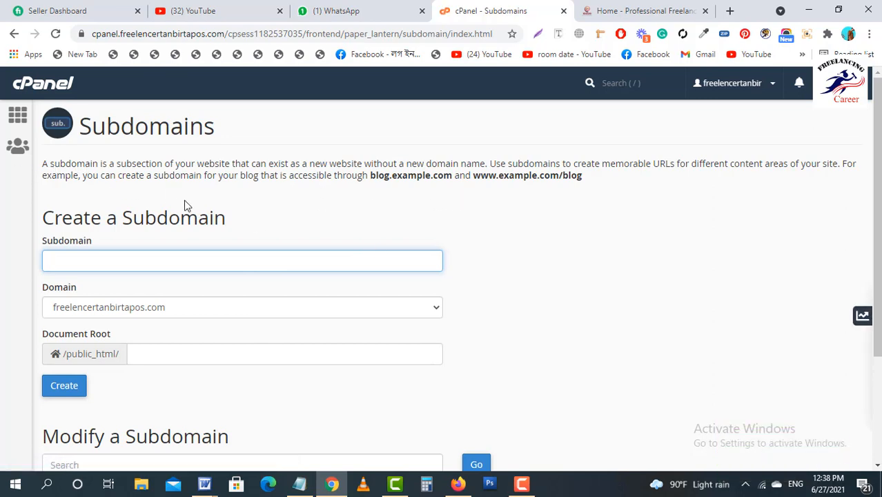
{"action": "scroll", "coordinate": [355, 199], "scroll_direction": "down", "scroll_amount": 1}
{"action": "scroll", "coordinate": [355, 197], "scroll_direction": "up", "scroll_amount": 1}
{"action": "left_click", "coordinate": [129, 264]}
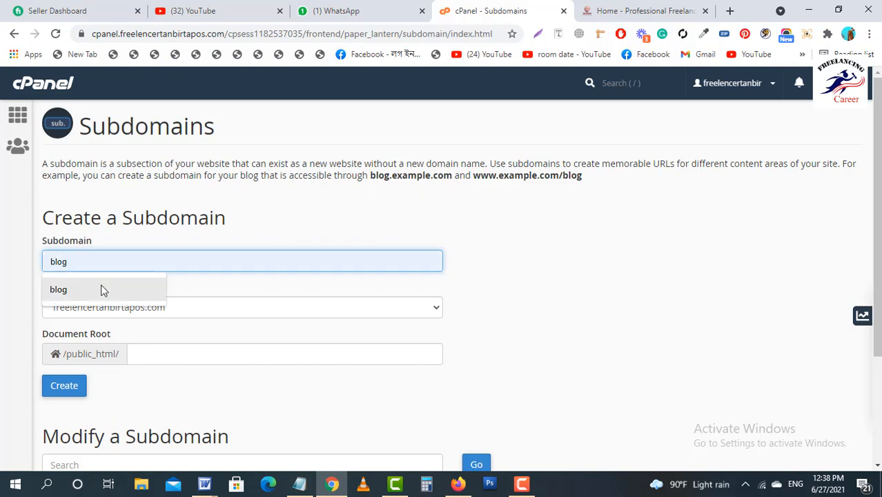
{"action": "left_click", "coordinate": [102, 289]}
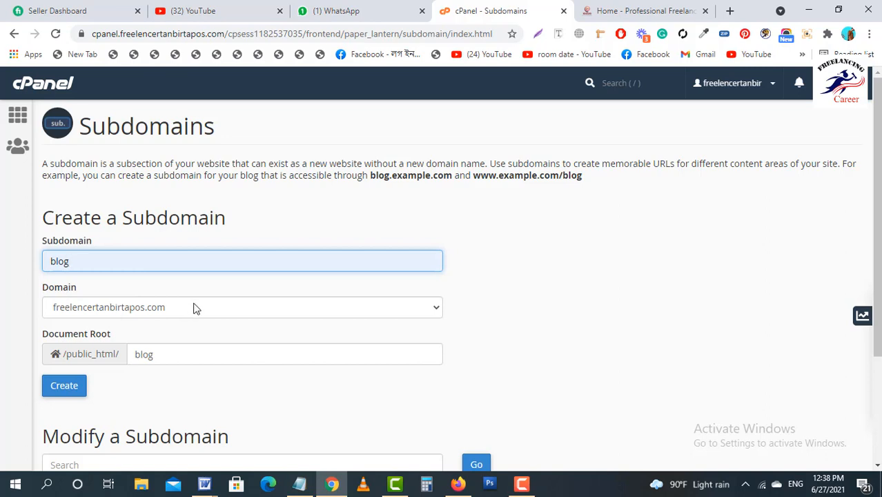
{"action": "scroll", "coordinate": [207, 297], "scroll_direction": "down", "scroll_amount": 2}
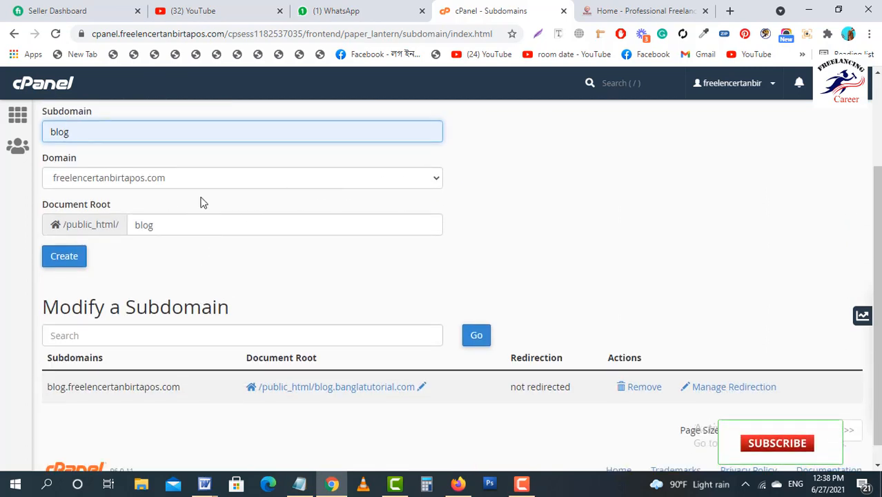
Set the document root to blog.tutorial.com and try to create the blog subdomain.
{"action": "left_click", "coordinate": [175, 226]}
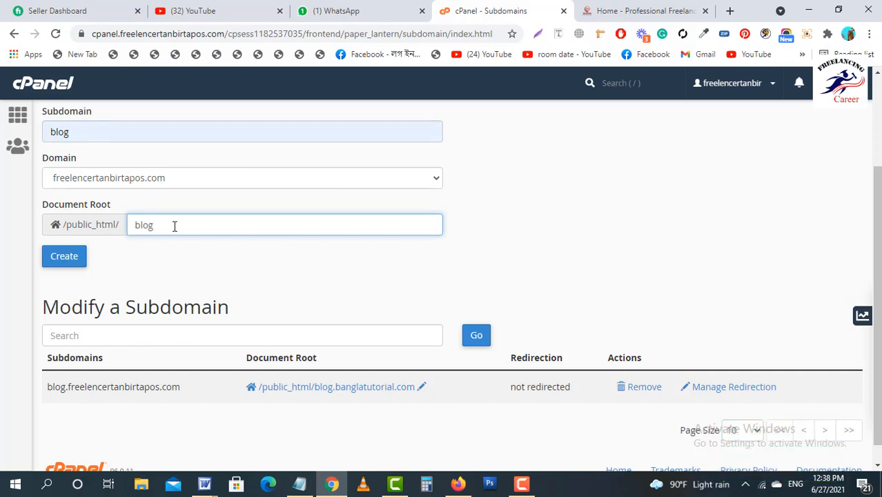
{"action": "left_click", "coordinate": [175, 226]}
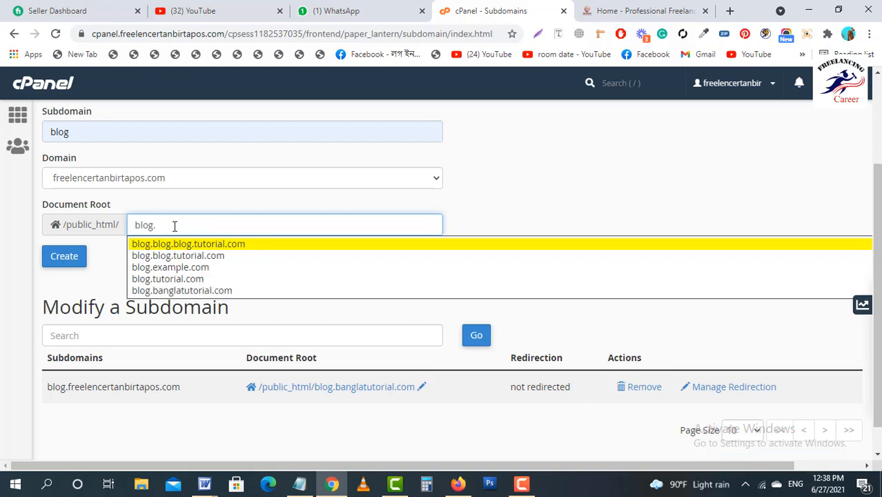
{"action": "left_click", "coordinate": [192, 281]}
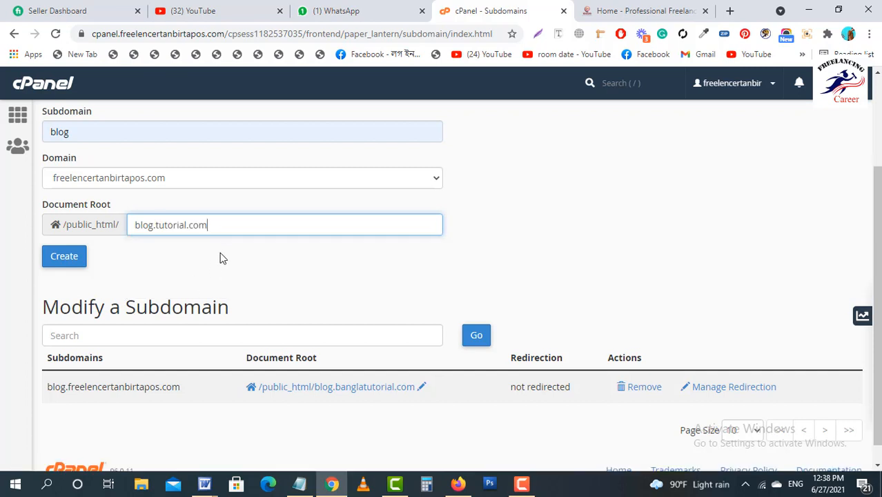
{"action": "scroll", "coordinate": [186, 254], "scroll_direction": "up", "scroll_amount": 1}
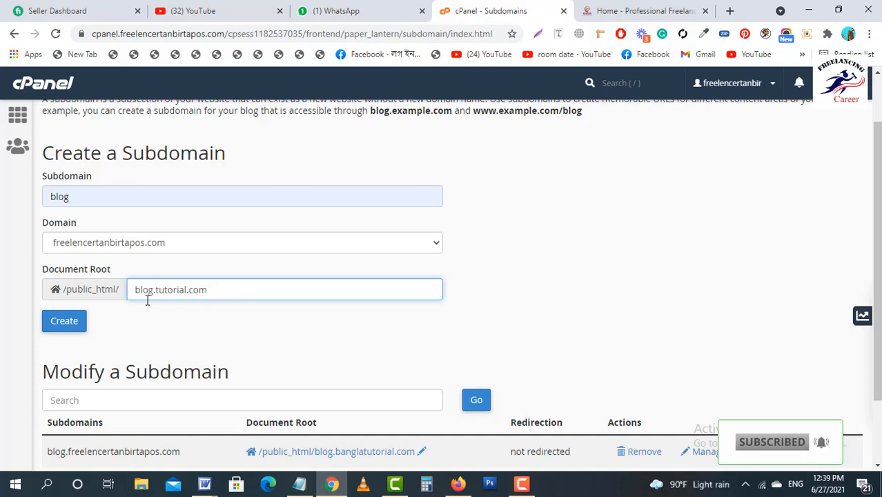
{"action": "left_click", "coordinate": [58, 322]}
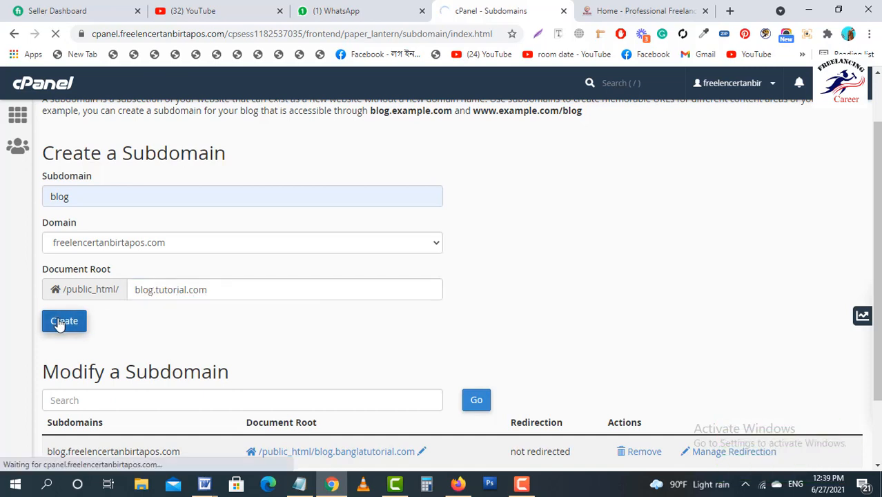
{"action": "scroll", "coordinate": [277, 308], "scroll_direction": "down", "scroll_amount": 3}
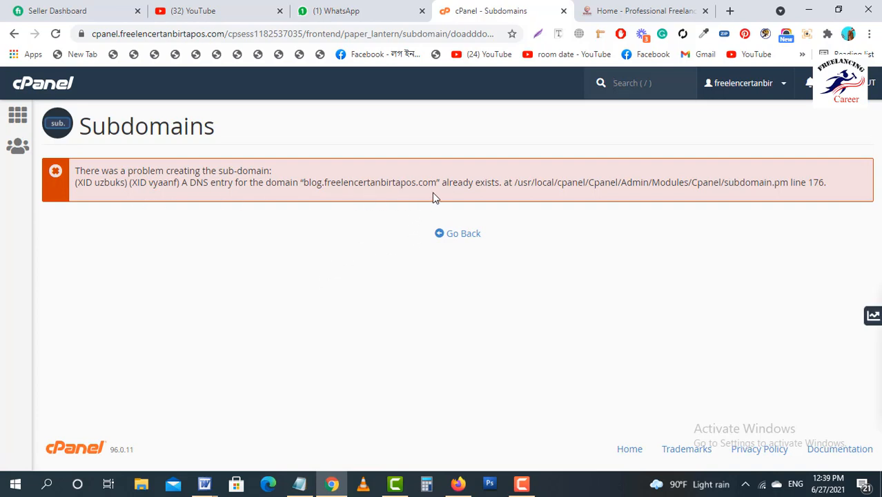
Go back to the subdomain form and try to create the blog subdomain with document root blog.newdomain.com.
{"action": "left_click", "coordinate": [453, 234]}
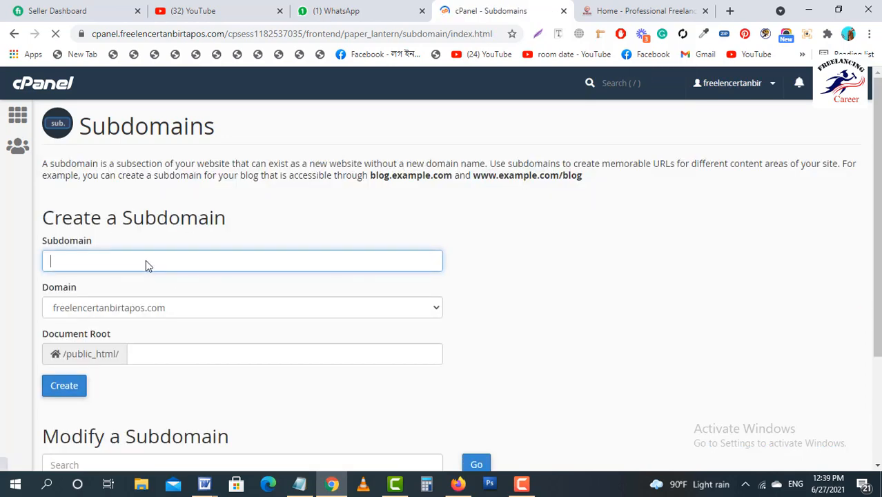
{"action": "left_click", "coordinate": [146, 261]}
{"action": "left_click", "coordinate": [121, 289]}
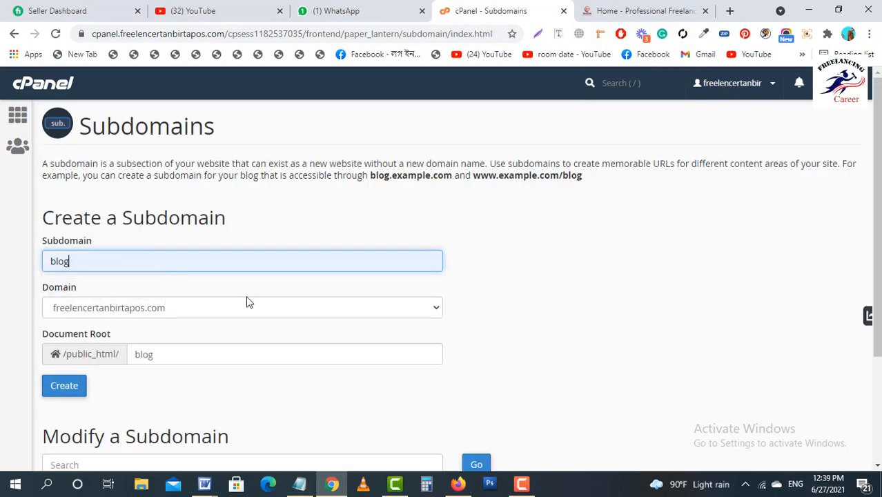
{"action": "left_click", "coordinate": [182, 356]}
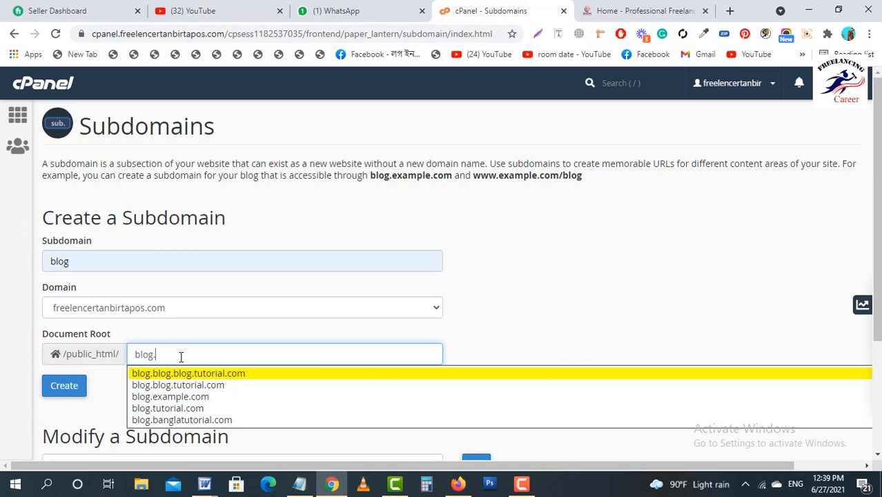
{"action": "type", "text": "new"}
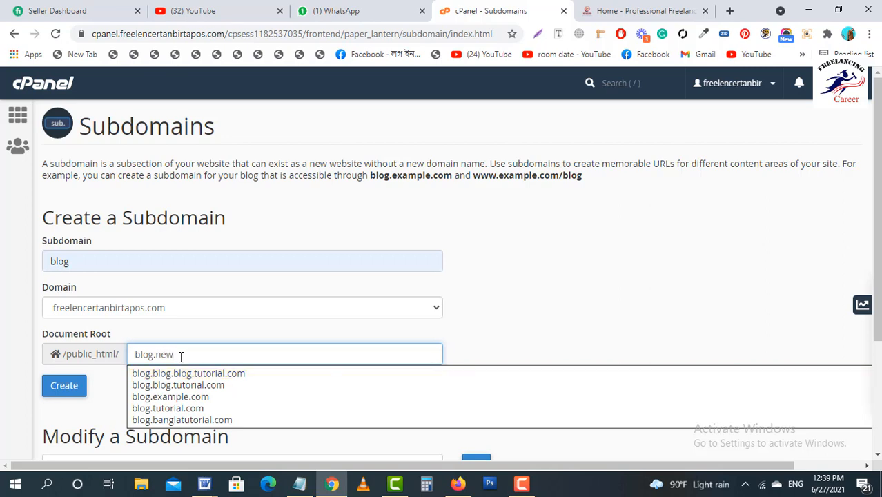
{"action": "type", "text": "dir"}
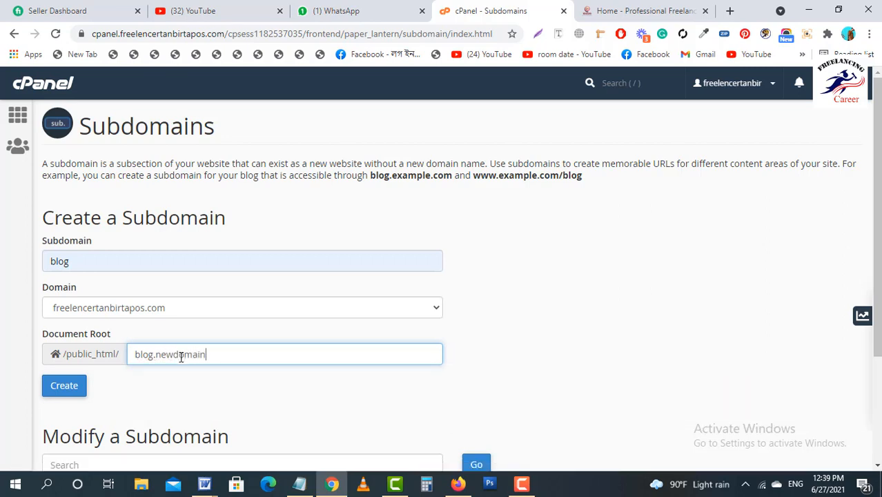
{"action": "type", "text": "ain.com"}
{"action": "left_click", "coordinate": [64, 386]}
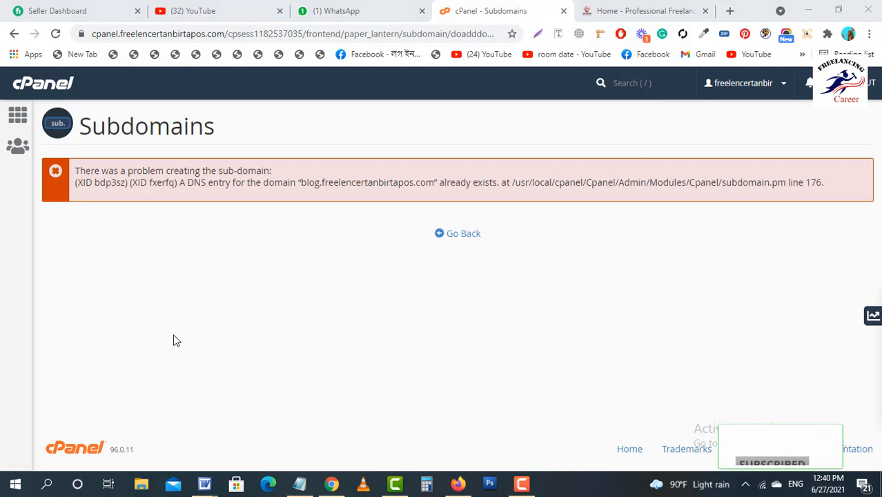
Go back to the subdomain form and enter blog as the name of the new subdomain.
{"action": "left_click", "coordinate": [466, 234]}
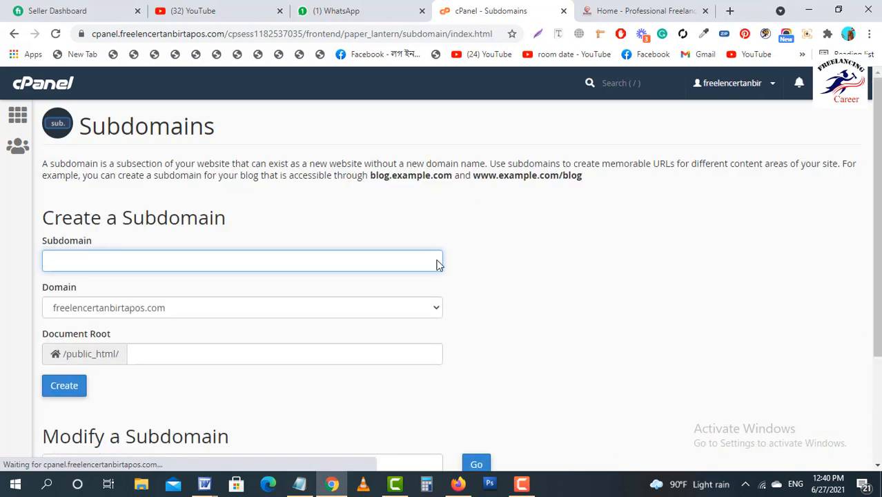
{"action": "scroll", "coordinate": [243, 358], "scroll_direction": "down", "scroll_amount": 2}
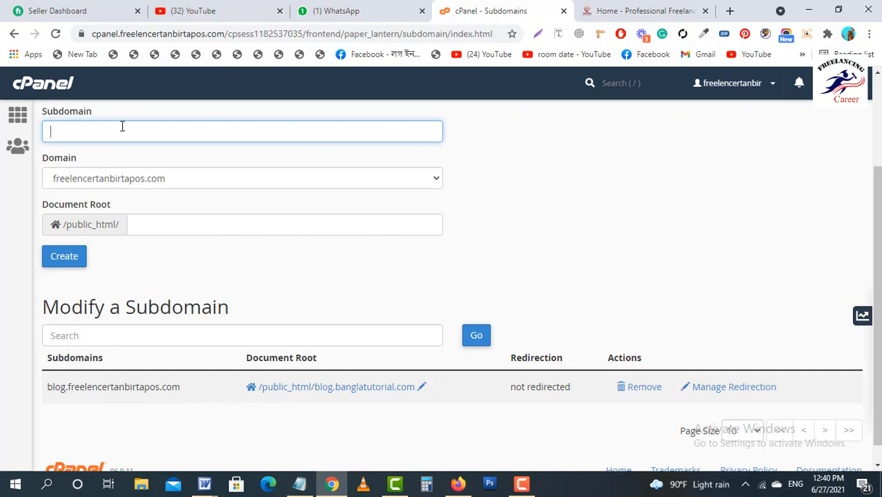
{"action": "type", "text": "blog"}
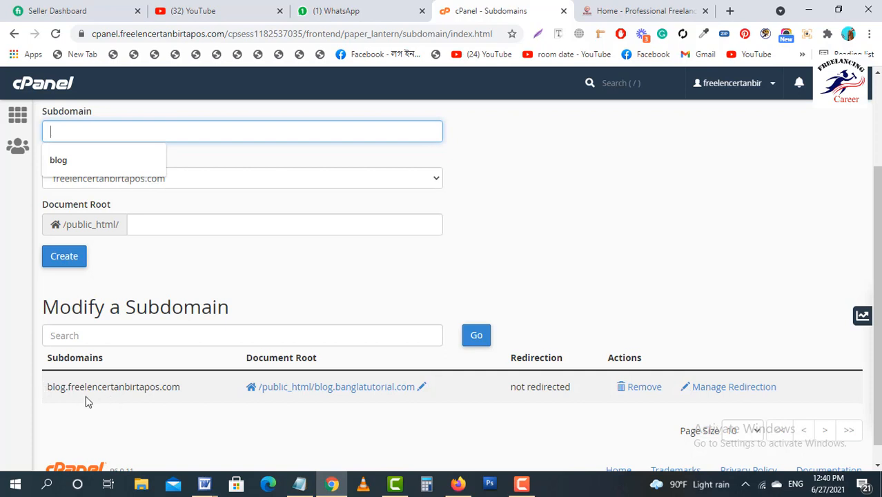
{"action": "left_click", "coordinate": [92, 164]}
Set the document root to blog.blog.newdomain.com and create the blog subdomain.
{"action": "left_click", "coordinate": [175, 231]}
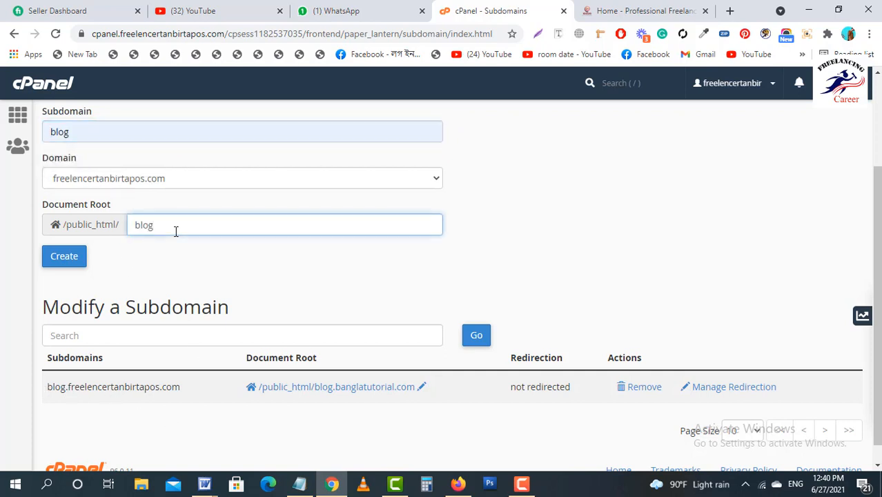
{"action": "type", "text": ".blog."}
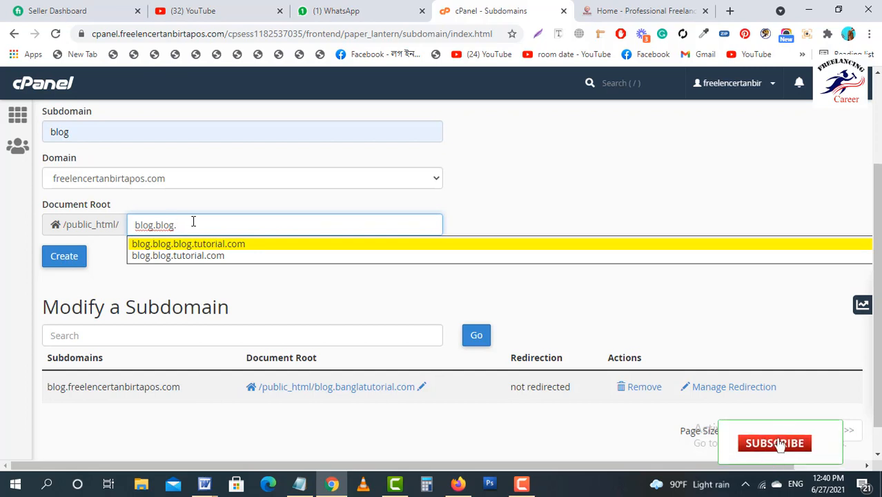
{"action": "type", "text": "n"}
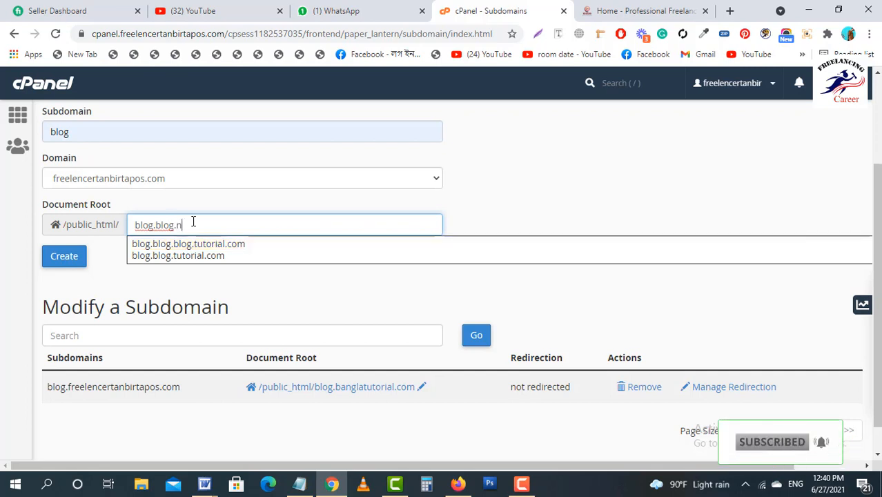
{"action": "type", "text": "ewd"}
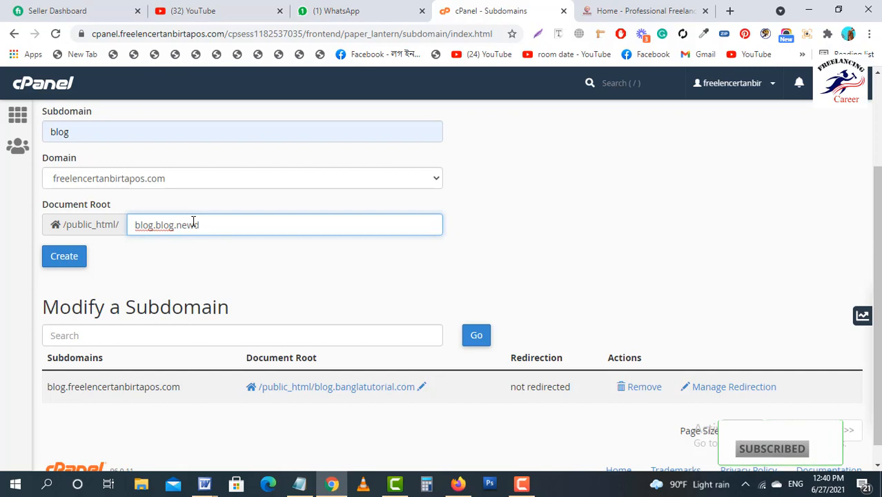
{"action": "type", "text": "aomi"}
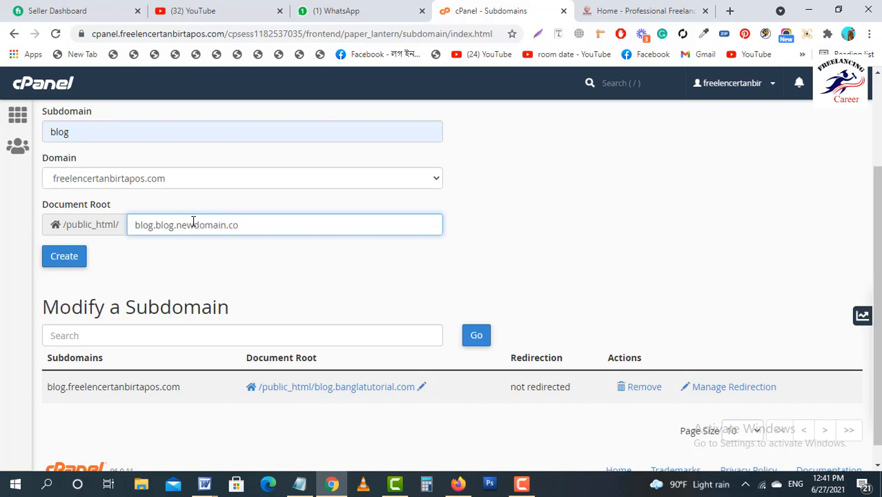
{"action": "left_click", "coordinate": [57, 260]}
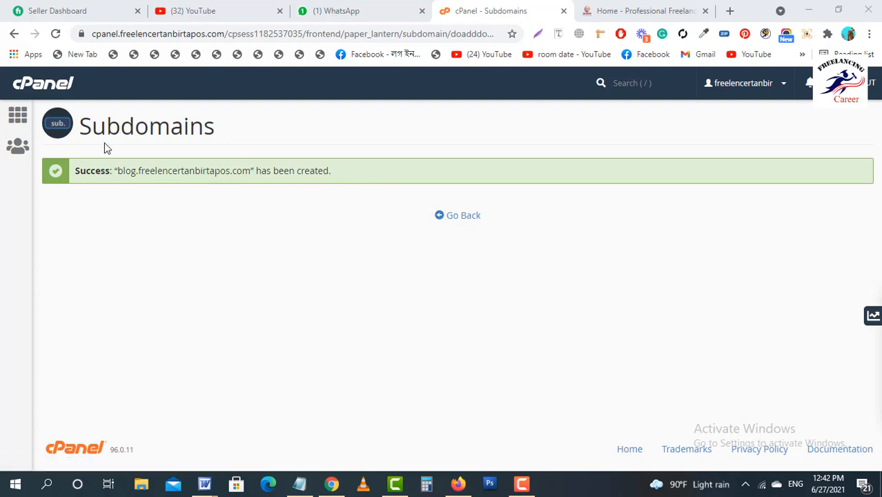
Return to the cPanel main page and go to the Softaculous Apps Installer section.
{"action": "left_click", "coordinate": [18, 127]}
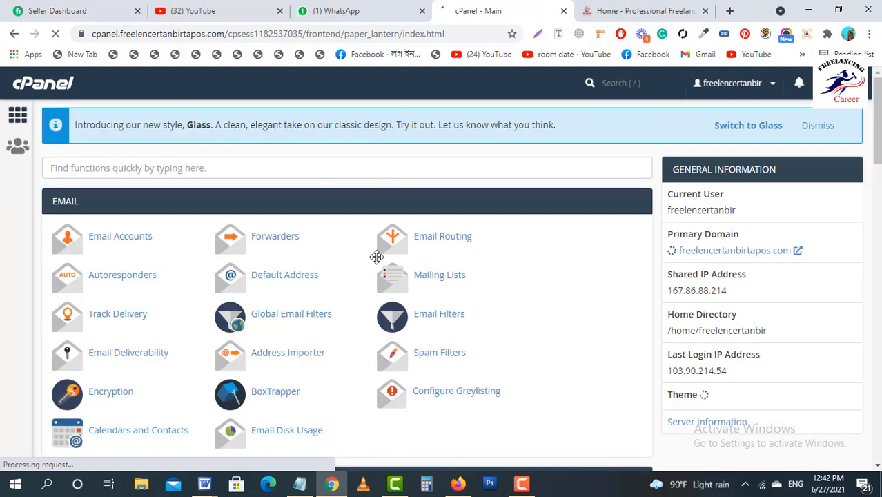
{"action": "scroll", "coordinate": [376, 262], "scroll_direction": "down", "scroll_amount": 5}
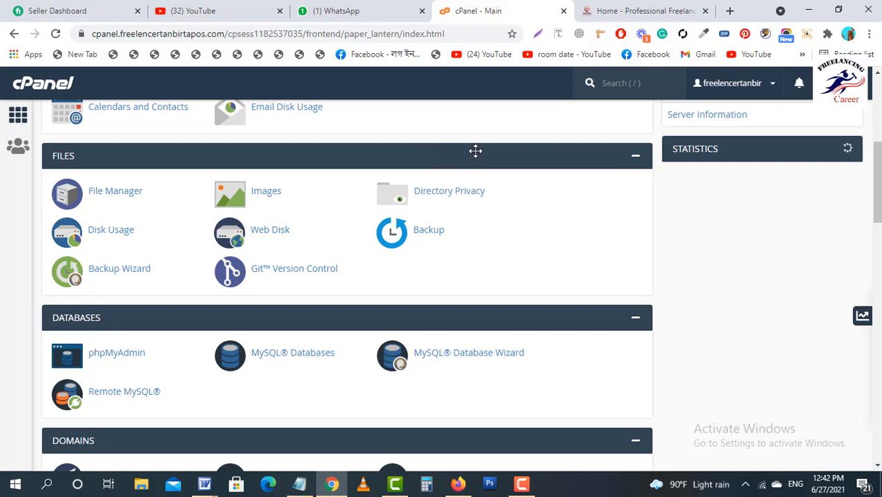
{"action": "left_click", "coordinate": [646, 11]}
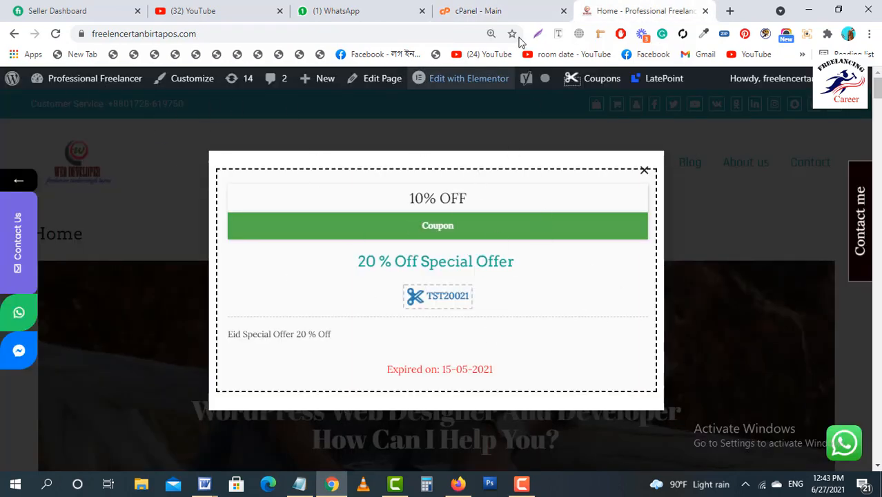
{"action": "left_click", "coordinate": [508, 9]}
{"action": "scroll", "coordinate": [177, 174], "scroll_direction": "down", "scroll_amount": 3}
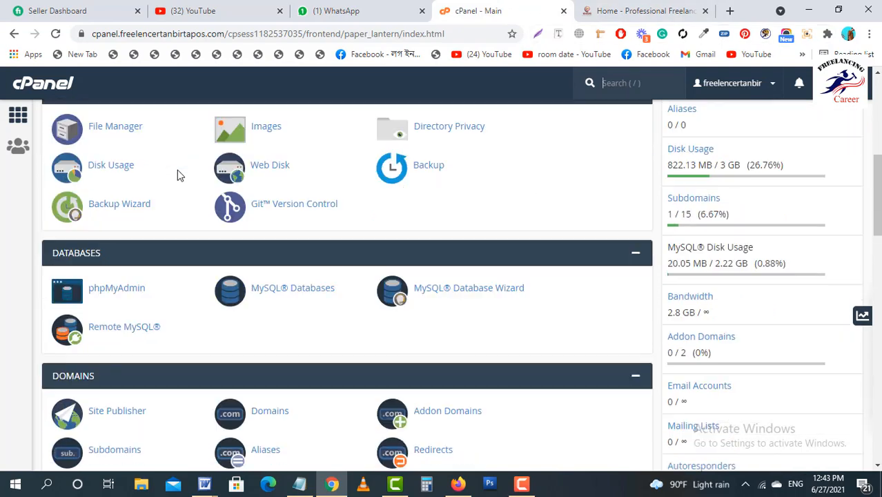
{"action": "scroll", "coordinate": [181, 186], "scroll_direction": "down", "scroll_amount": 15}
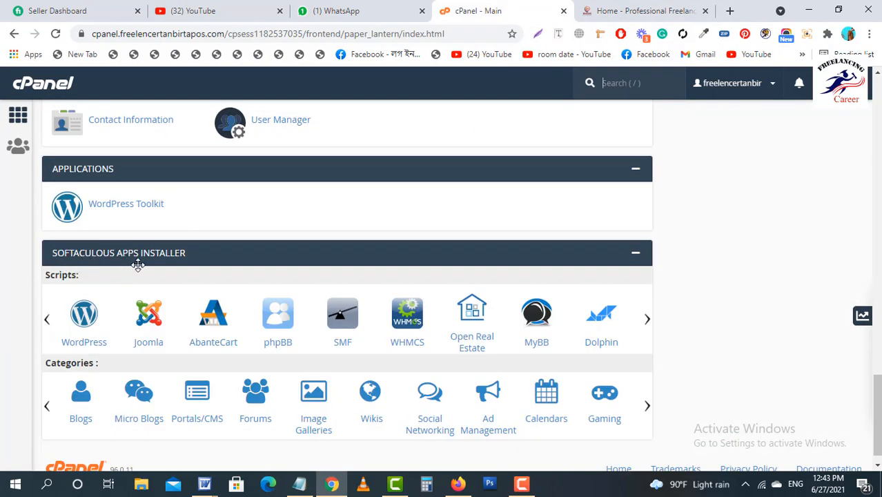
{"action": "scroll", "coordinate": [137, 283], "scroll_direction": "down", "scroll_amount": 1}
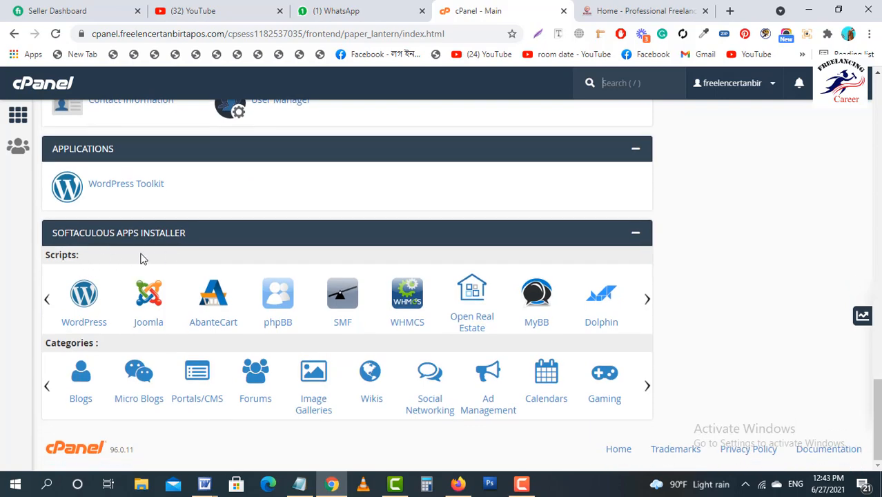
Open the WordPress script in Softaculous and start a new WordPress installation.
{"action": "left_click", "coordinate": [86, 295]}
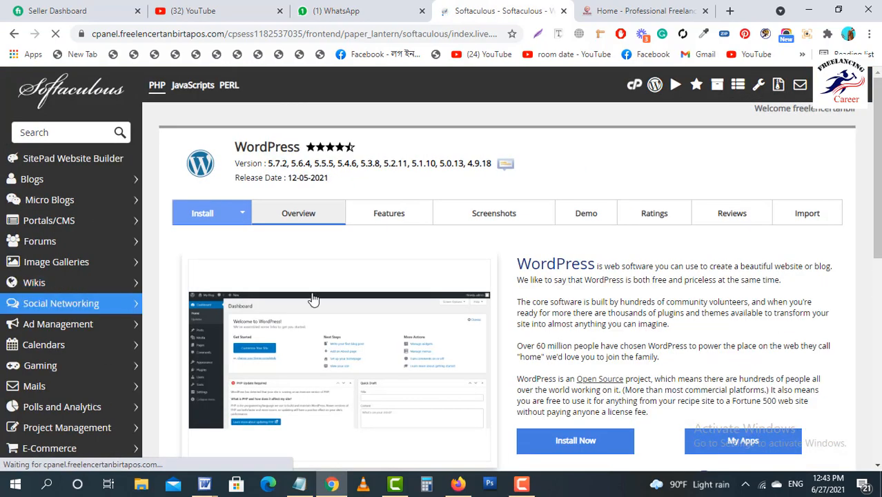
{"action": "scroll", "coordinate": [467, 278], "scroll_direction": "down", "scroll_amount": 5}
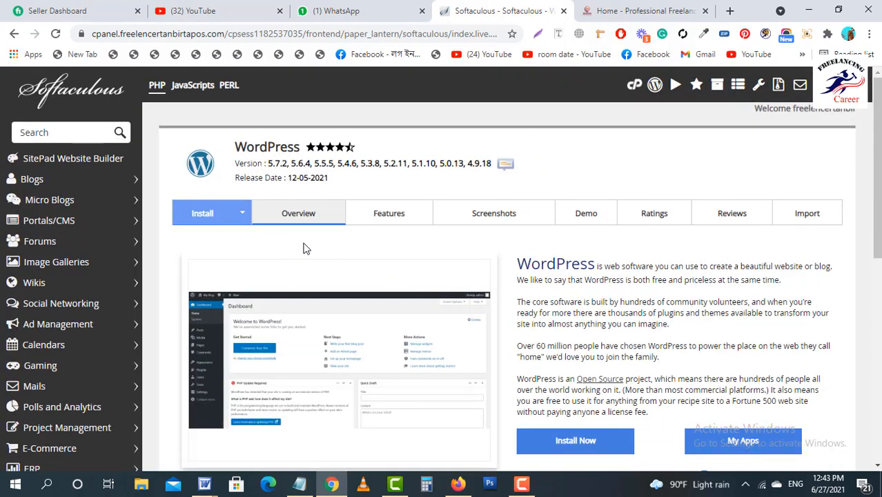
{"action": "scroll", "coordinate": [328, 248], "scroll_direction": "down", "scroll_amount": 3}
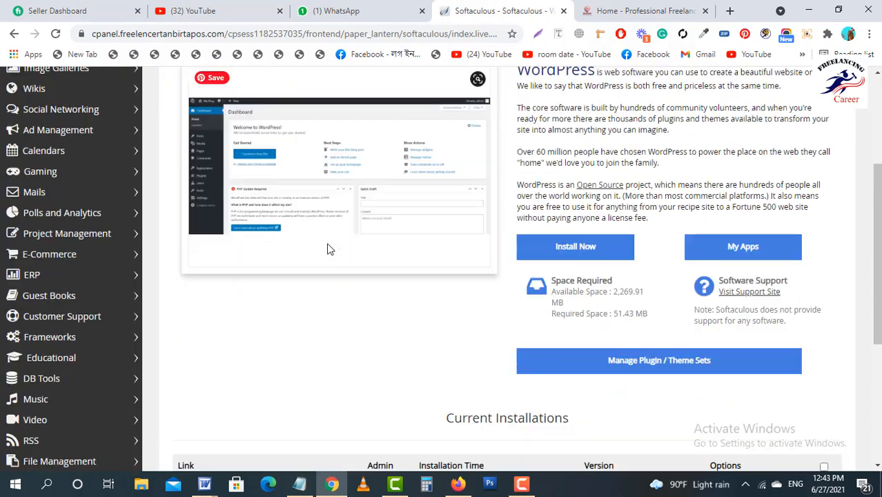
{"action": "left_click", "coordinate": [583, 251]}
{"action": "scroll", "coordinate": [584, 255], "scroll_direction": "up", "scroll_amount": 1}
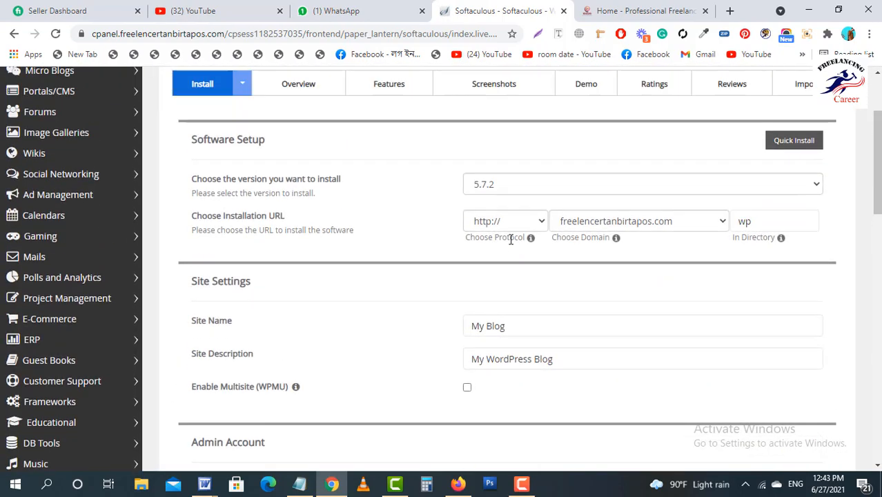
{"action": "left_click", "coordinate": [704, 191]}
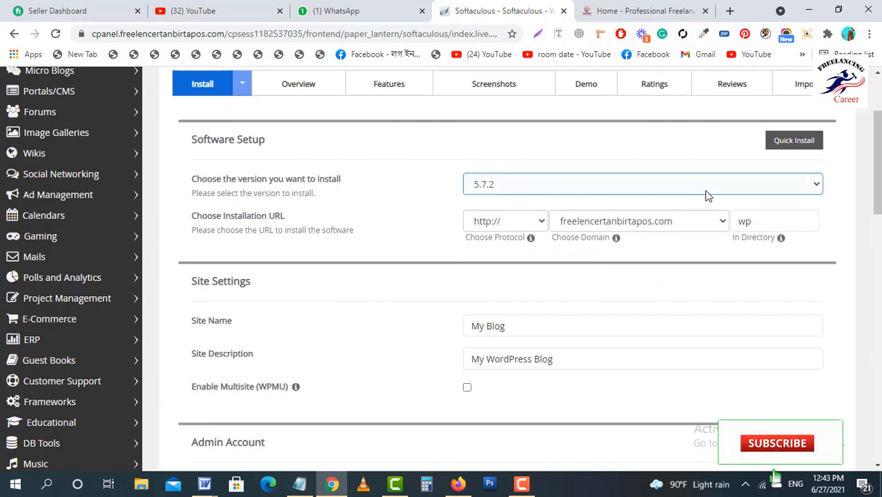
{"action": "left_click", "coordinate": [705, 191]}
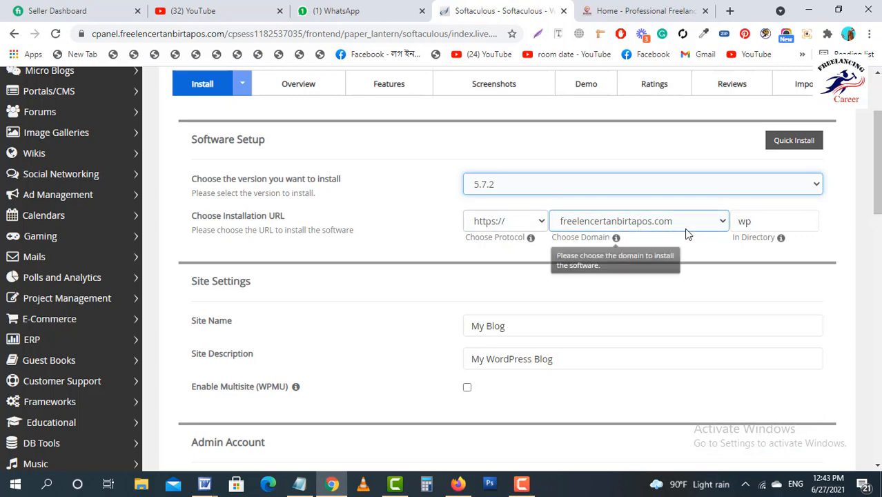
{"action": "left_click", "coordinate": [625, 10]}
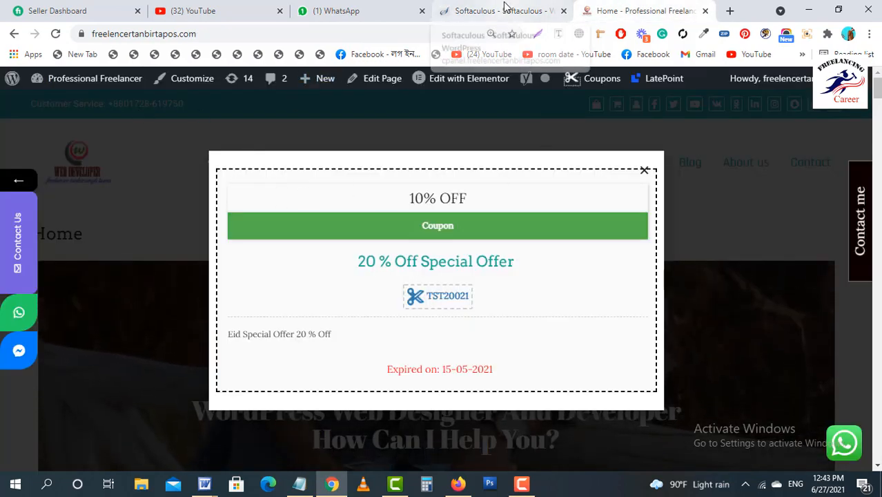